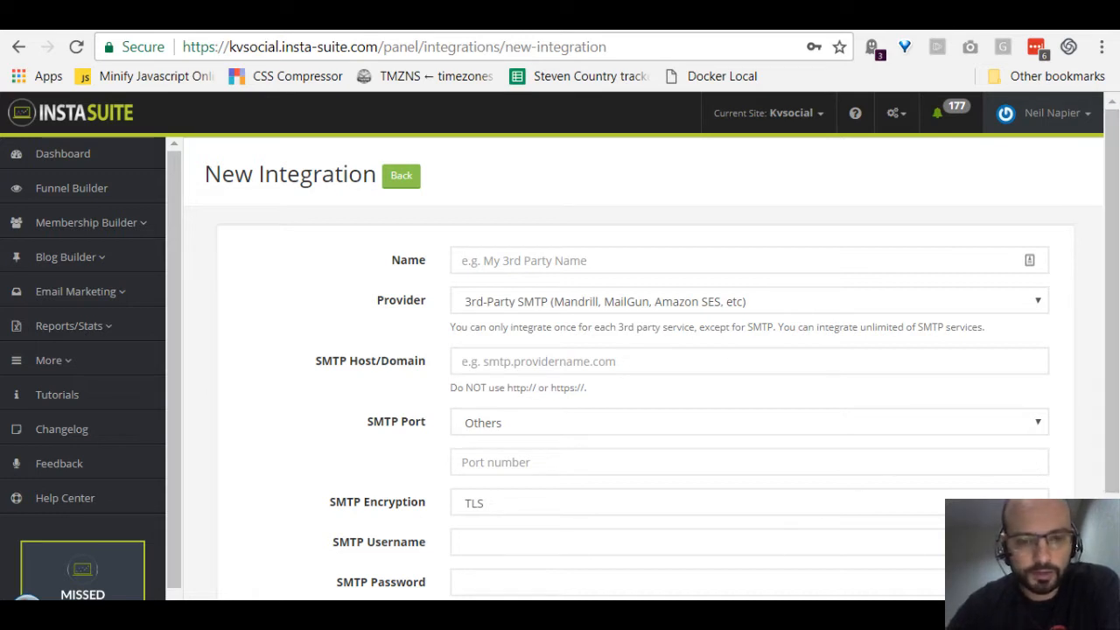
- Review the SMTP port choices, keep Others selected and activate the custom port number field
scroll(284, 420, "down", 2)
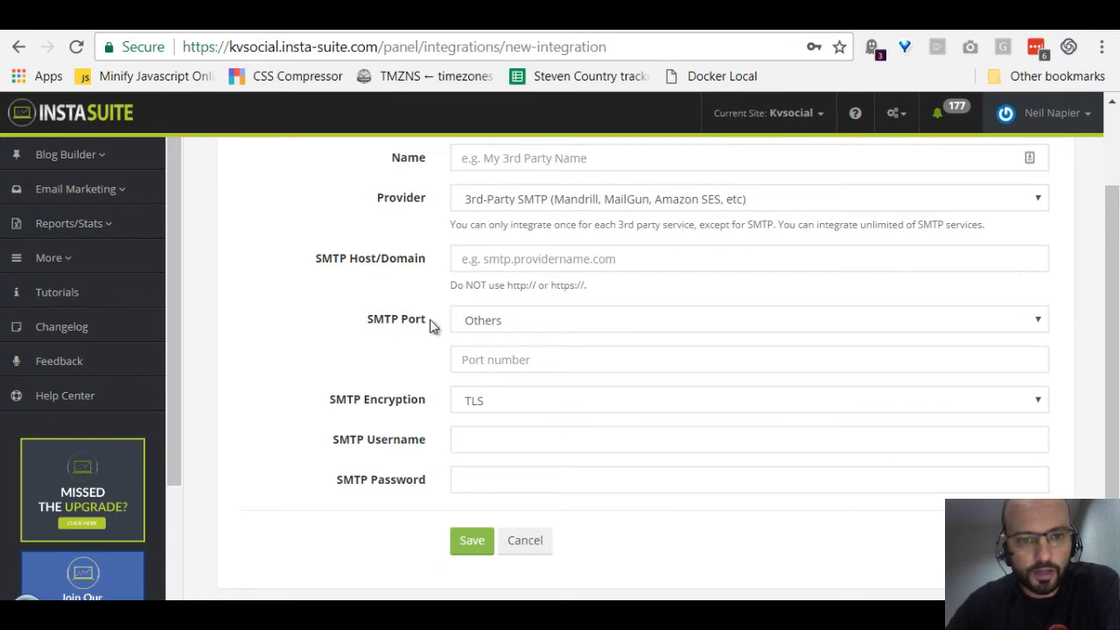
left_click_drag(430, 324, 372, 324)
left_click(513, 320)
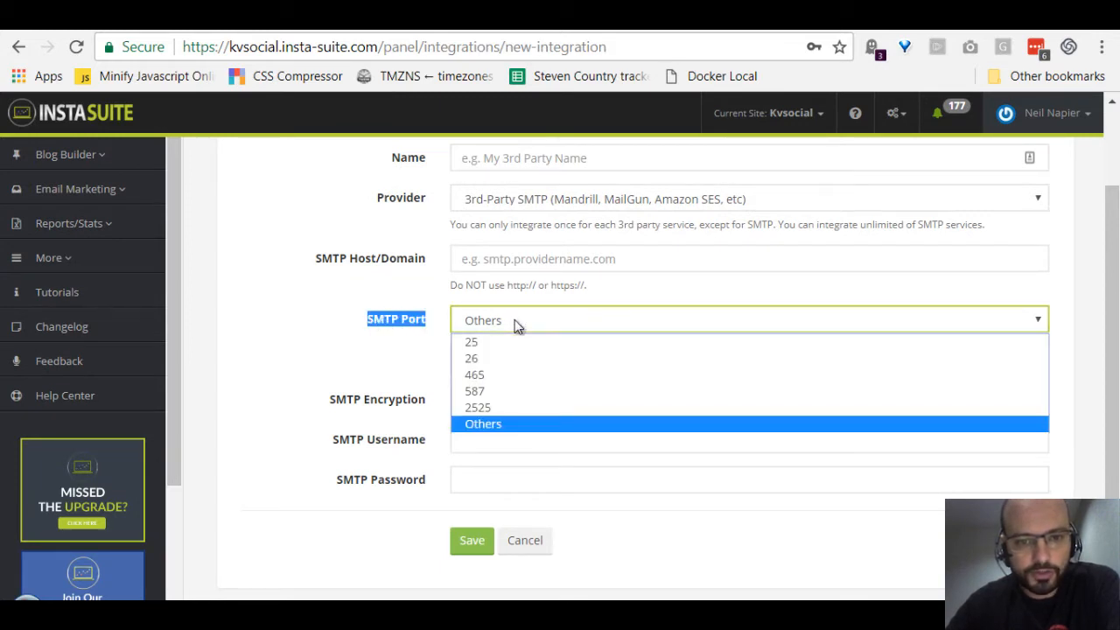
left_click(497, 426)
left_click(505, 362)
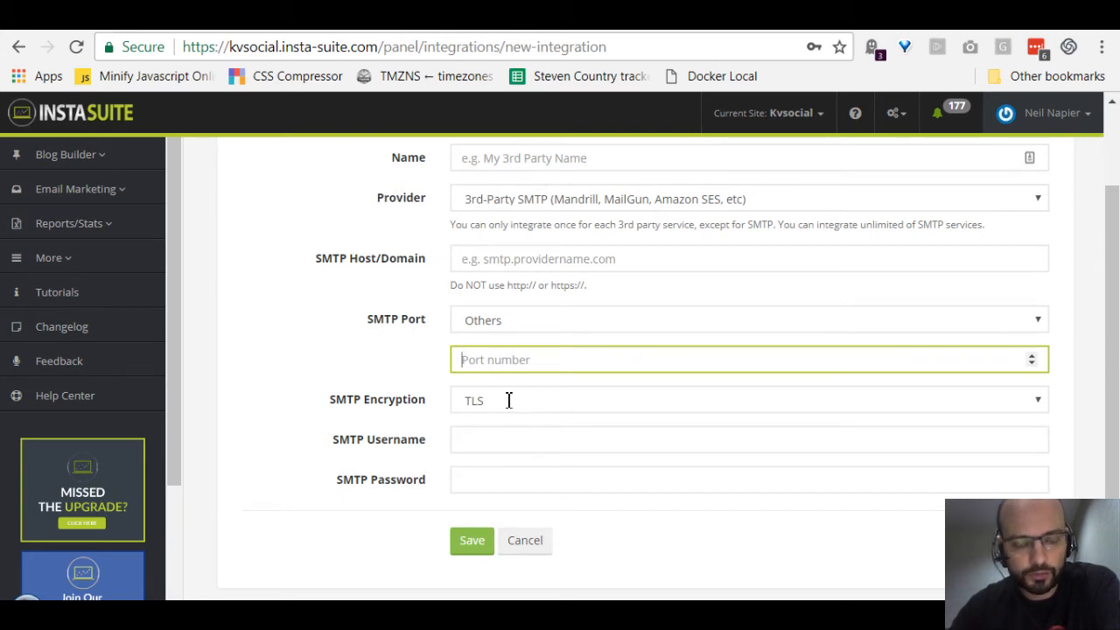
- Review the SMTP relay options among the providers and keep 3rd-Party SMTP (Mandrill, MailGun, Amazon SES, etc) selected
left_click(511, 199)
scroll(535, 506, "down", 1)
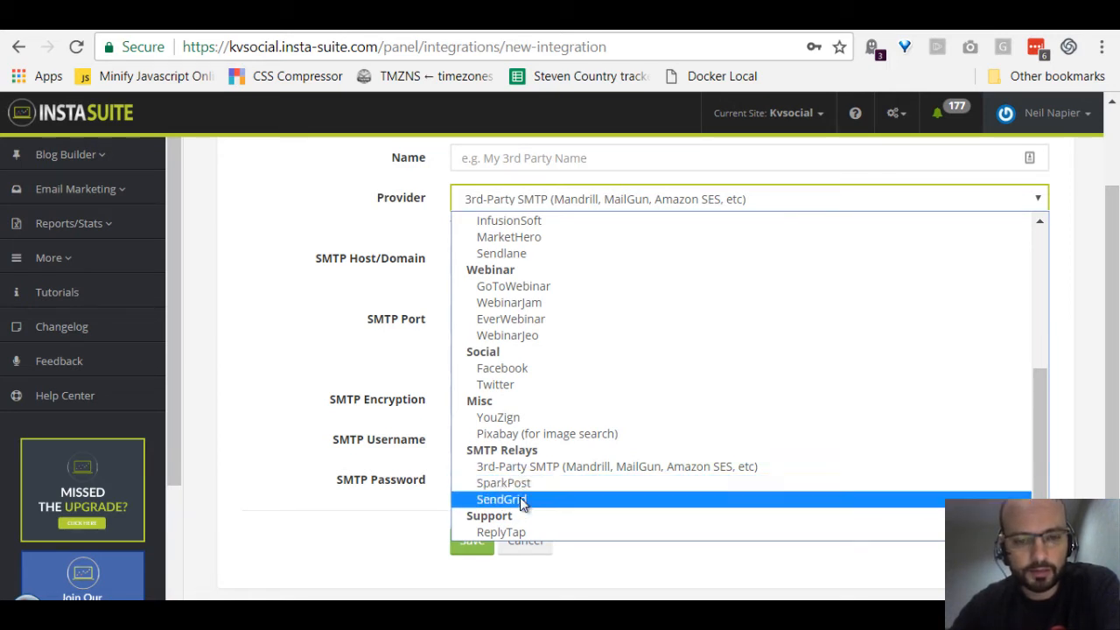
left_click(556, 473)
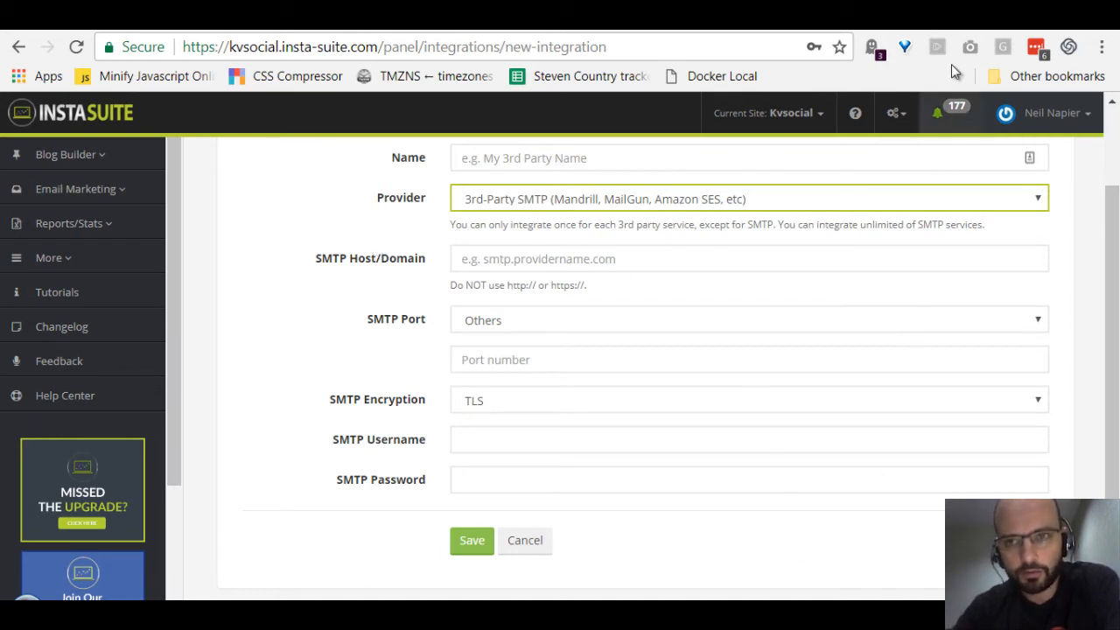
- Switch to the Kyvio dashboard page and look over its module cards
left_click(901, 16)
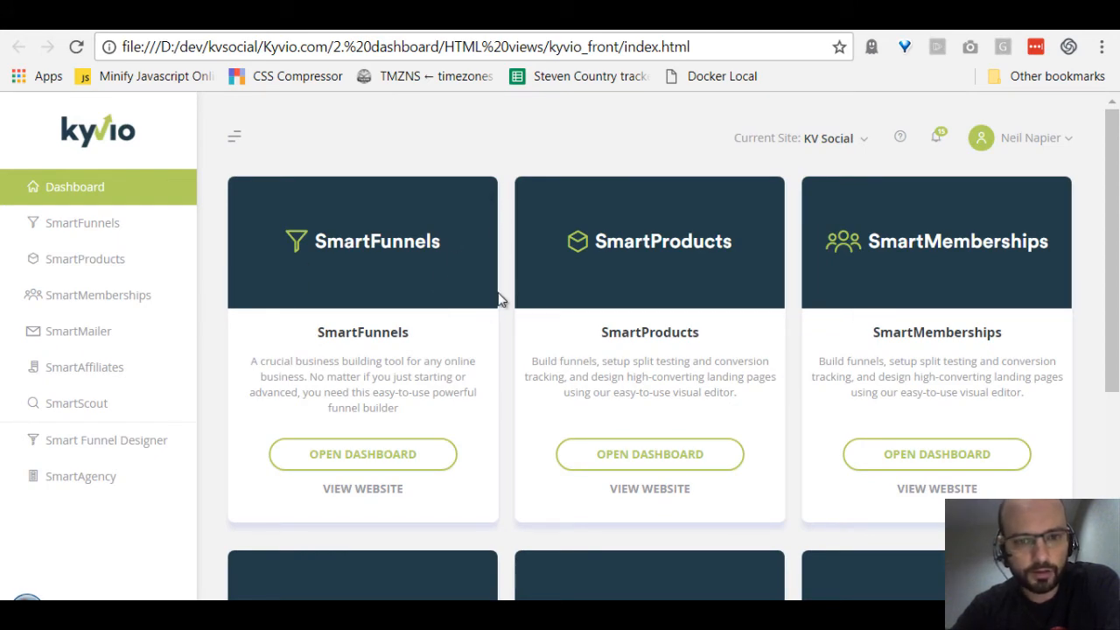
scroll(500, 315, "down", 4)
scroll(502, 329, "up", 4)
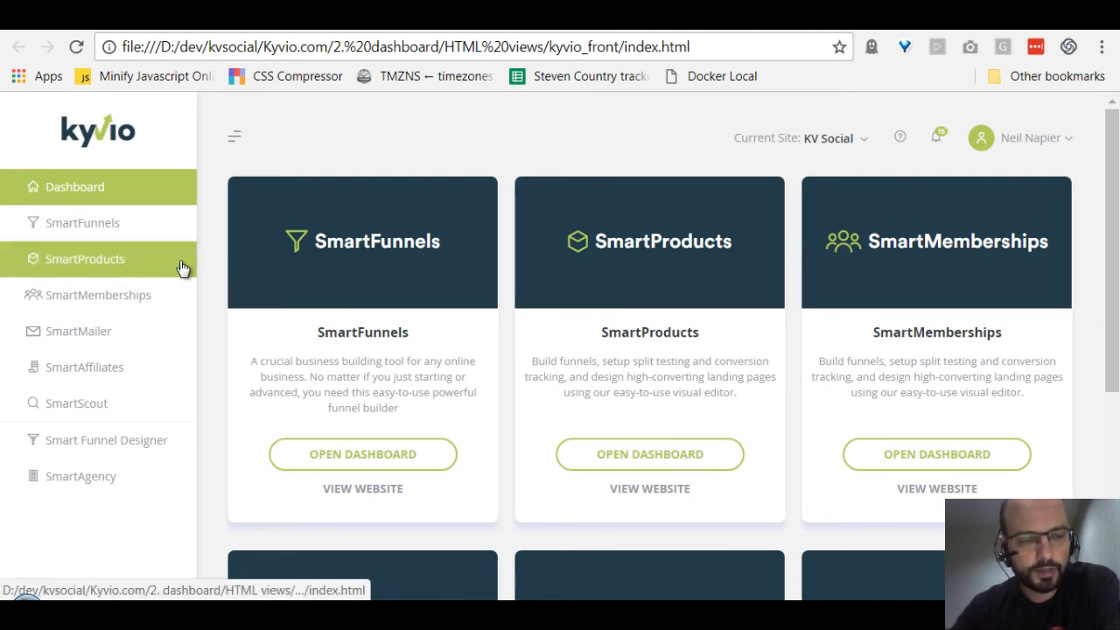
- Switch to Product-builder-product-overview.png in Windows Photo Viewer and examine its module menu and product table
mouse_move(744, 615)
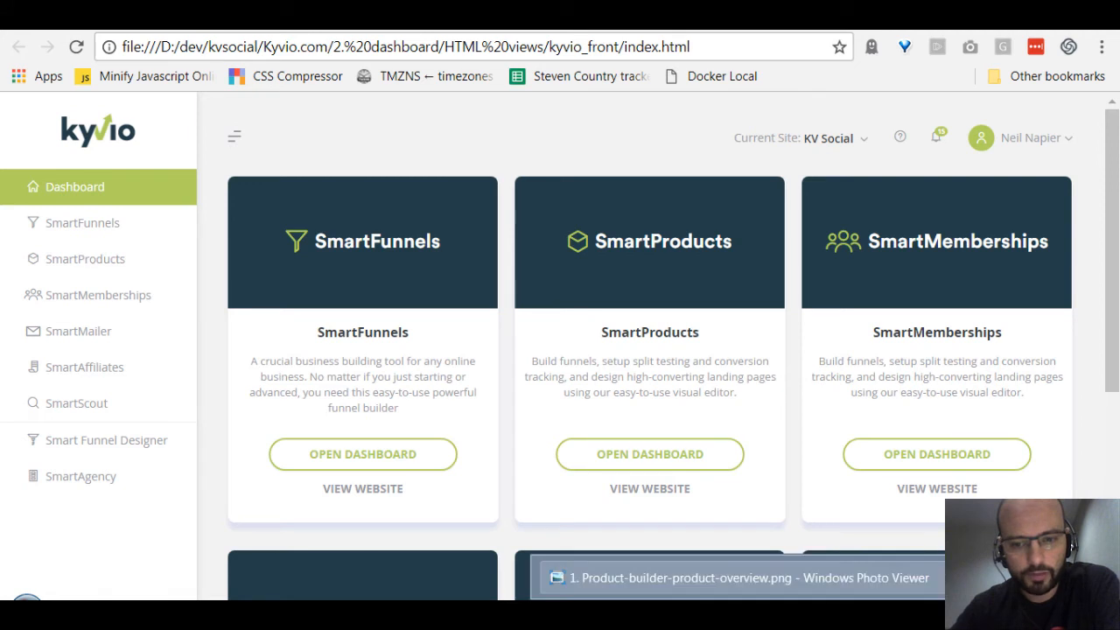
left_click(731, 578)
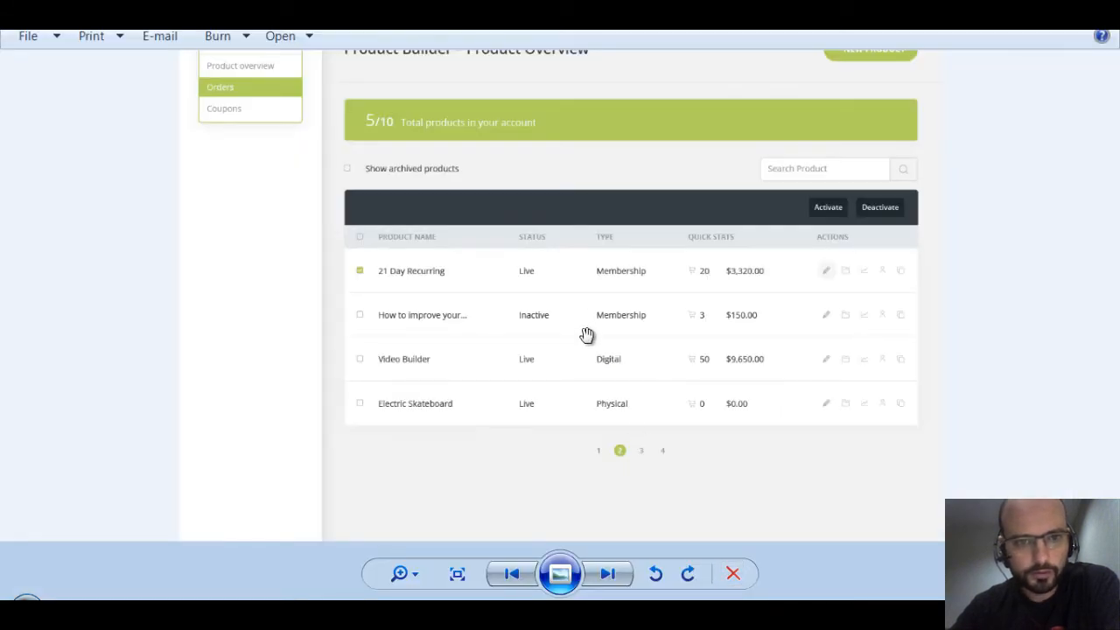
scroll(587, 335, "up", 1)
left_click_drag(364, 94, 361, 234)
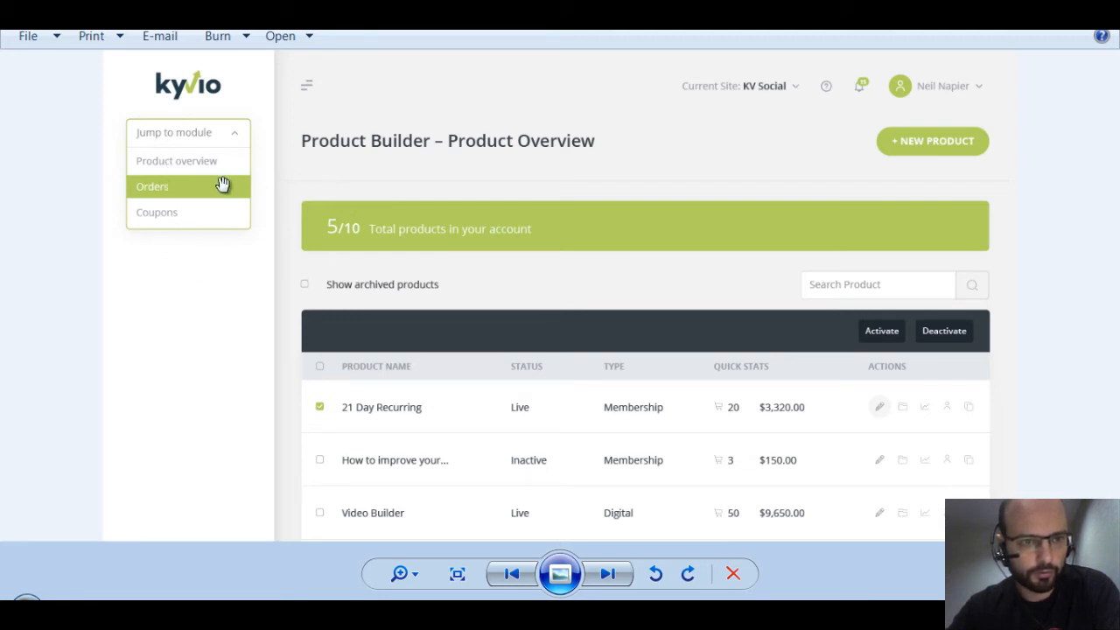
scroll(638, 263, "down", 2)
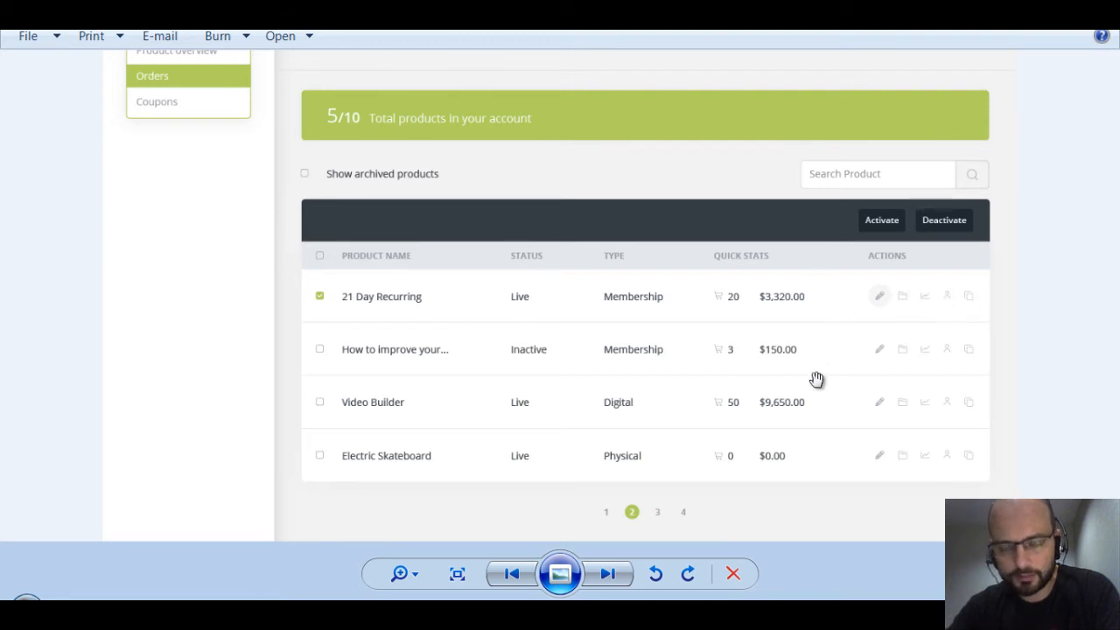
scroll(814, 379, "down", 1)
scroll(816, 352, "up", 3)
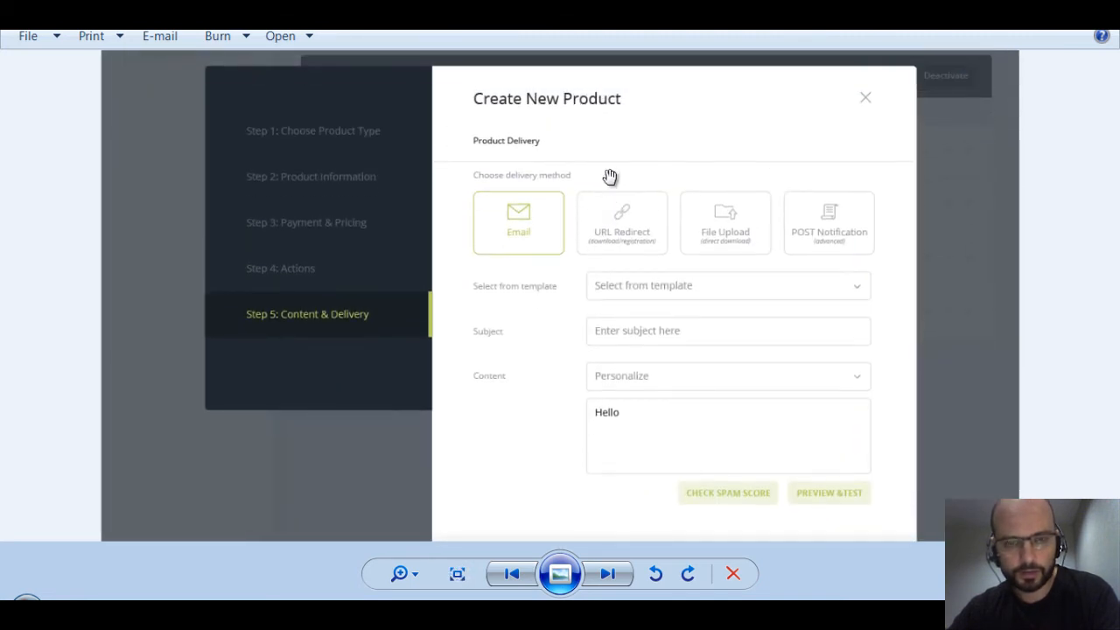
- Go through the Create New Product delivery mockups for Email, URL Redirect, File Upload and POST Notification
left_click(522, 158)
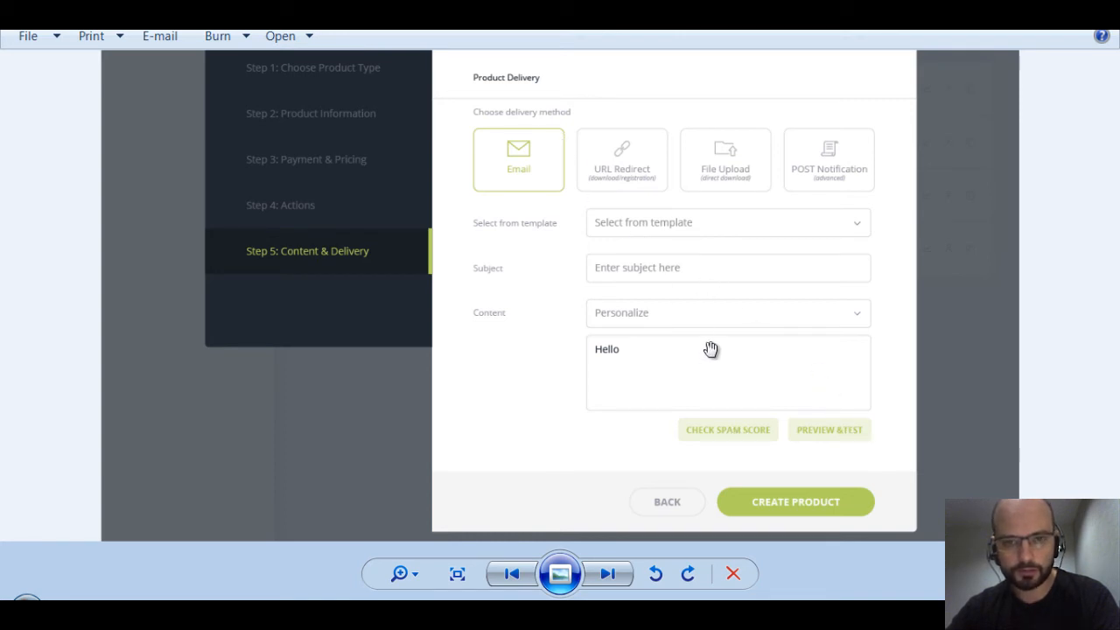
key("Right")
scroll(604, 298, "up", 2)
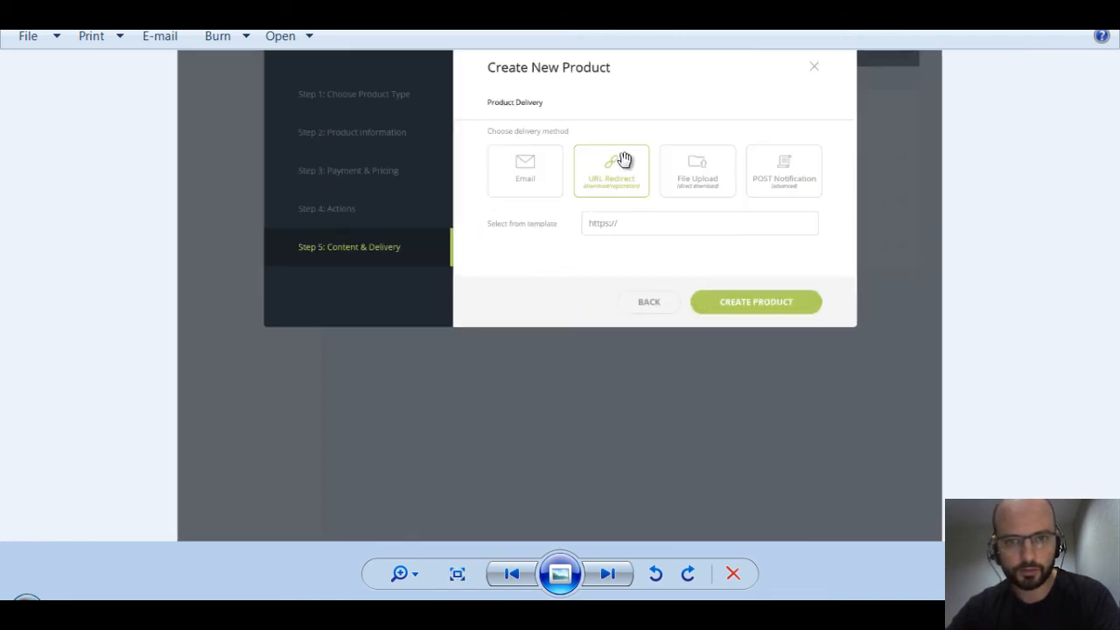
key("Right")
scroll(629, 228, "up", 3)
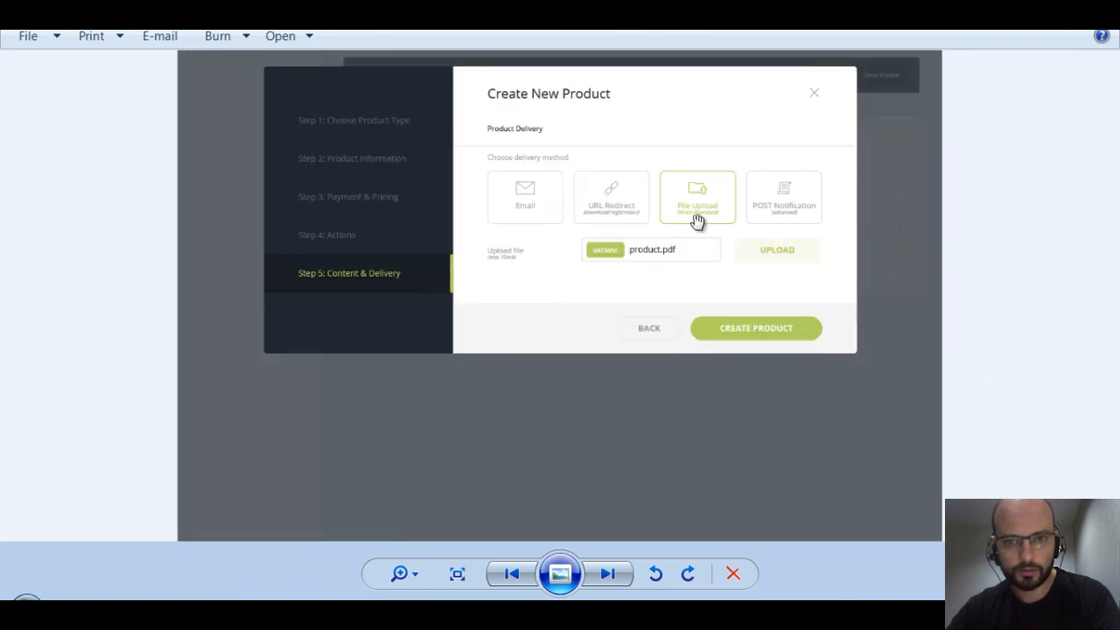
key("Right")
scroll(670, 271, "up", 3)
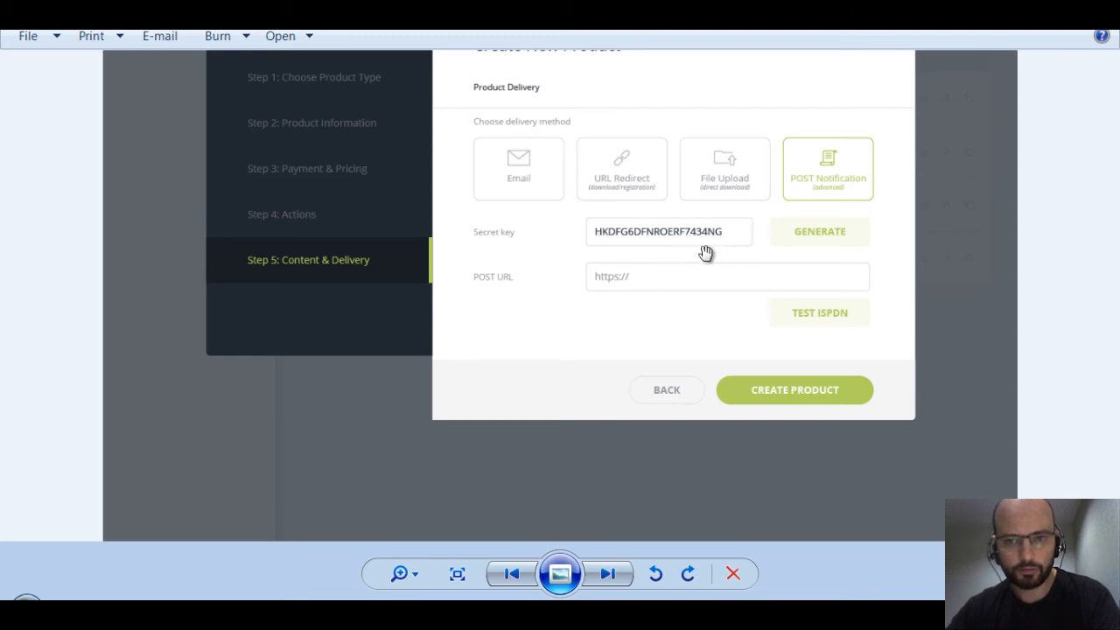
- Show the Product Builder Orders mockup and examine its product filter and order table
key("Right")
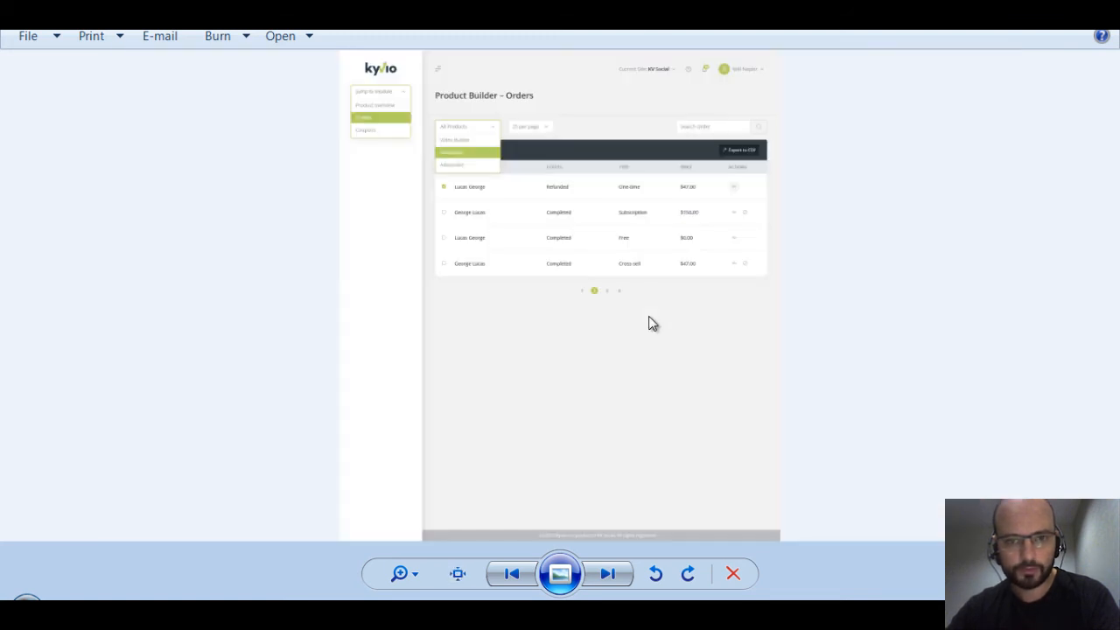
scroll(639, 290, "up", 2)
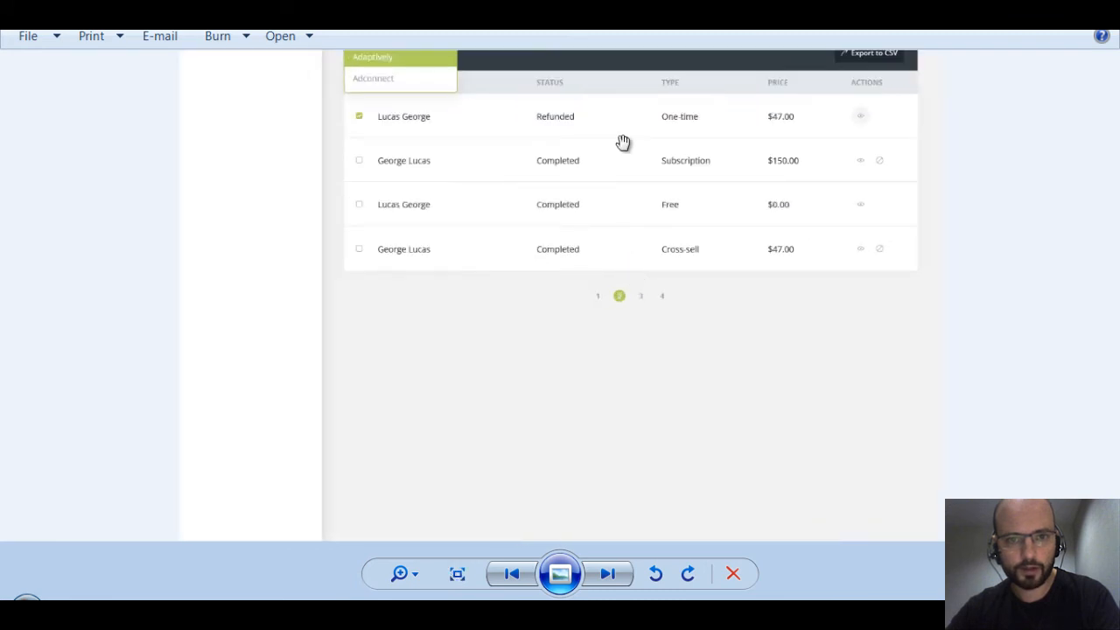
left_click_drag(622, 142, 640, 324)
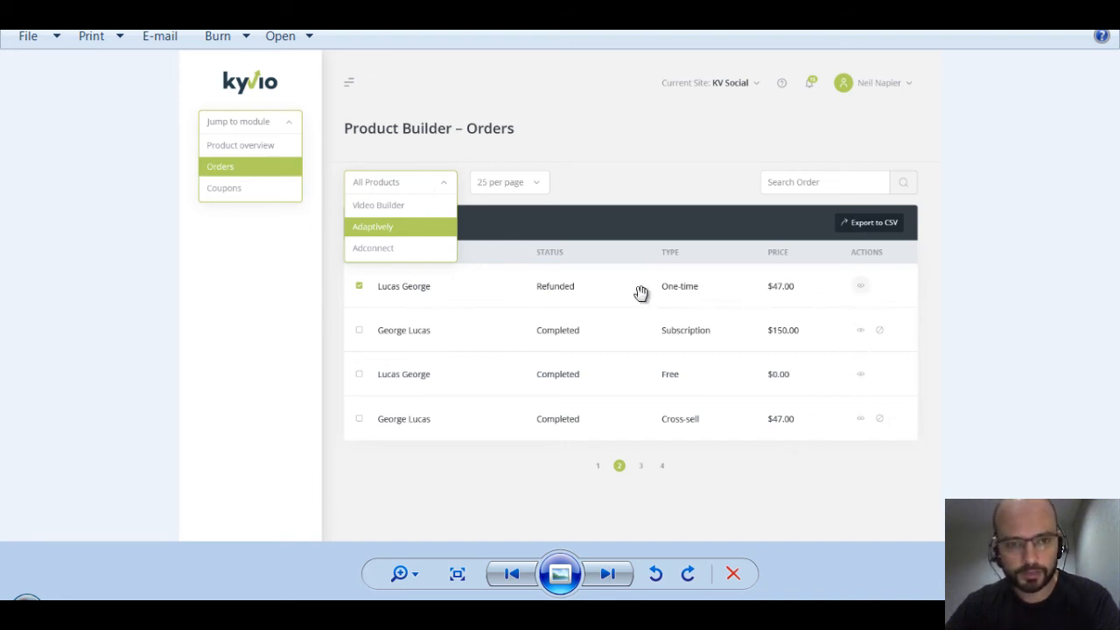
- Examine the Cancel Order dialog mockup with its cancel and refund options, and the Order Details mockup
key("Right")
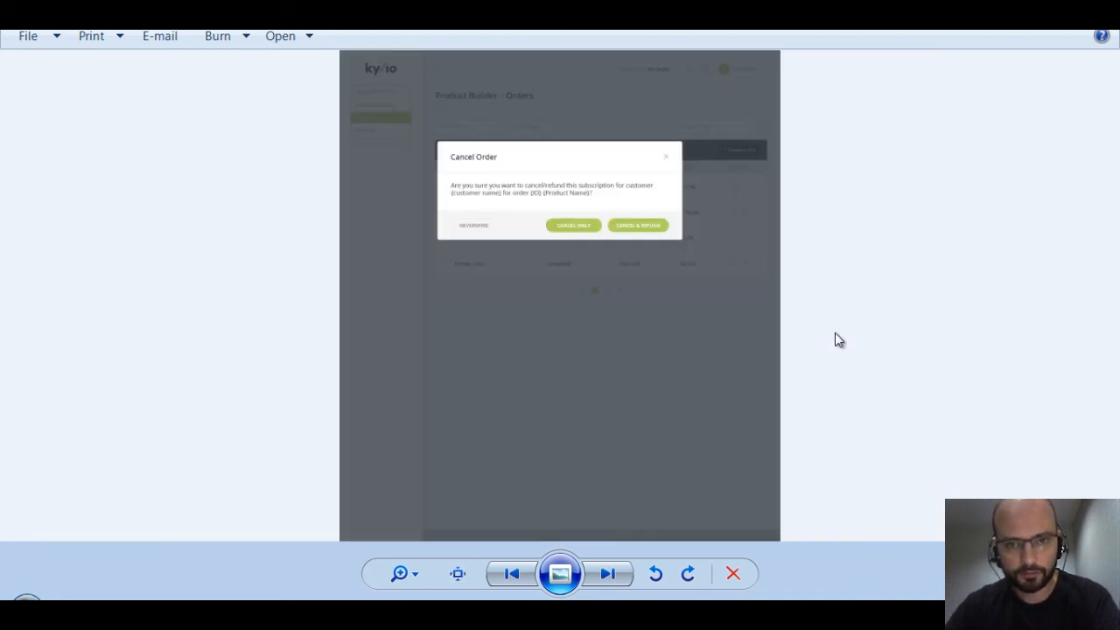
scroll(615, 315, "up", 3)
left_click_drag(515, 132, 533, 253)
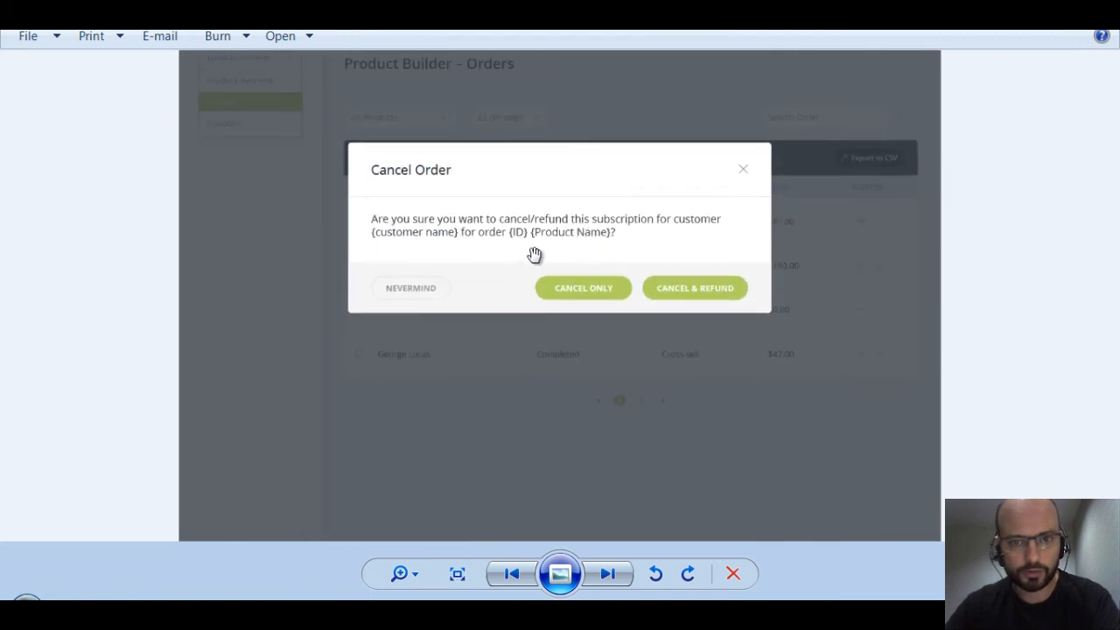
scroll(564, 279, "down", 3)
key("Right")
key("Left")
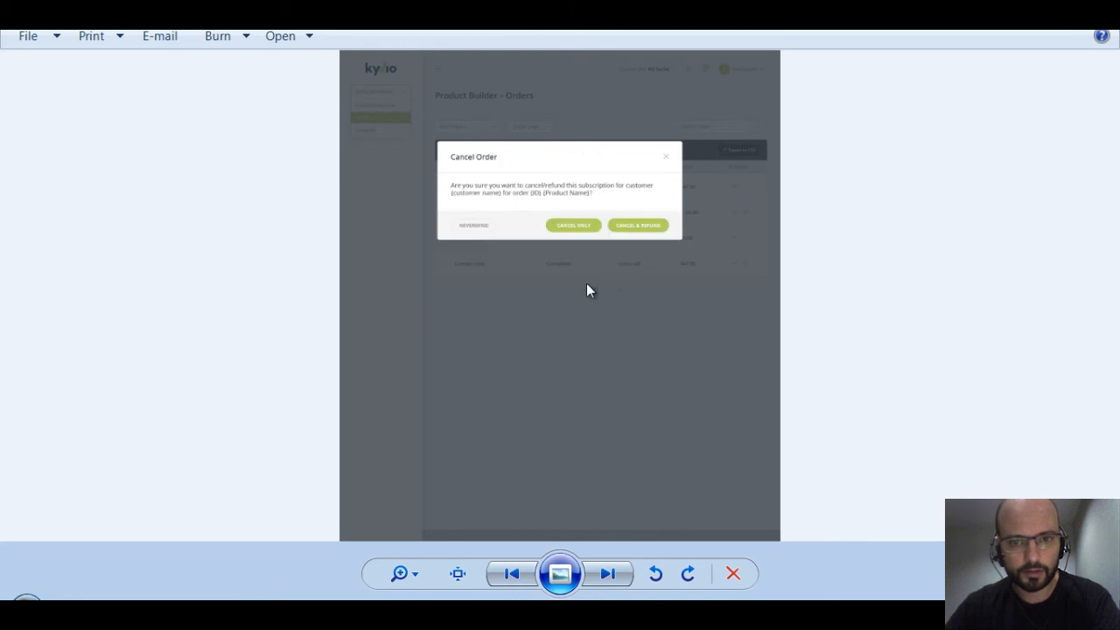
scroll(631, 229, "up", 2)
left_click_drag(513, 253, 539, 292)
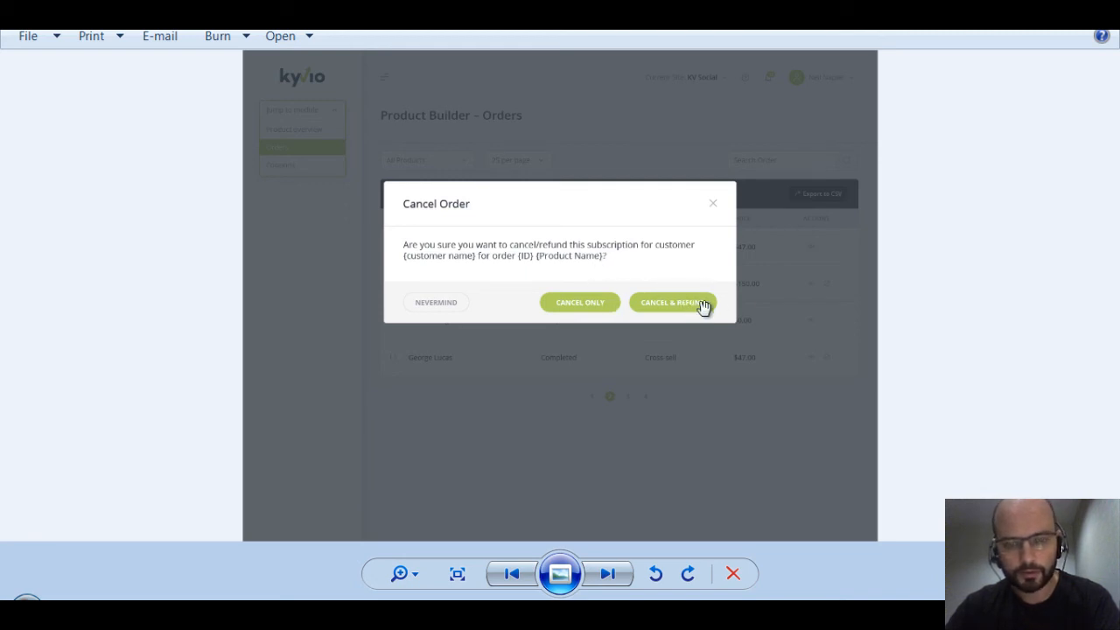
scroll(560, 274, "up", 2)
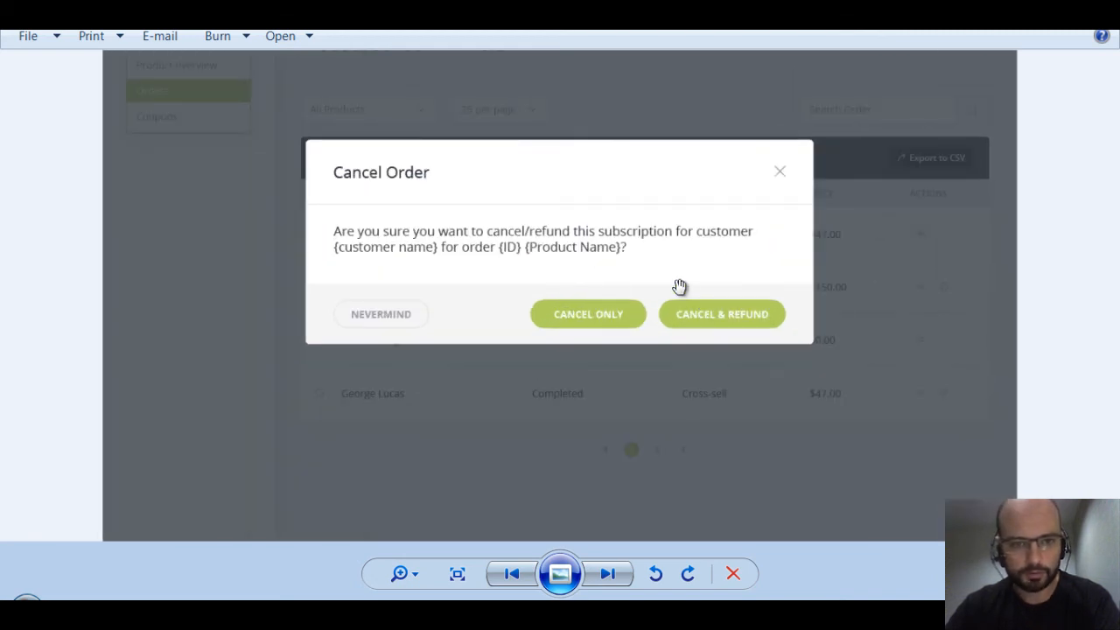
key("Right")
scroll(572, 250, "up", 3)
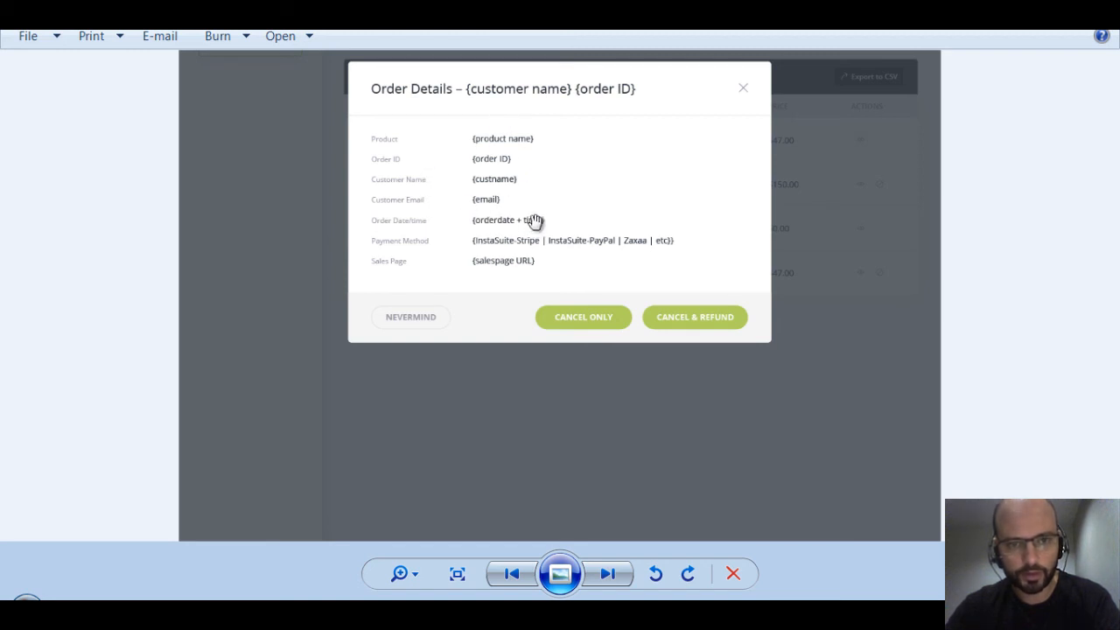
- Examine the Product Builder Coupons list mockup and the add/edit coupon form mockup
key("Right")
scroll(538, 229, "up", 2)
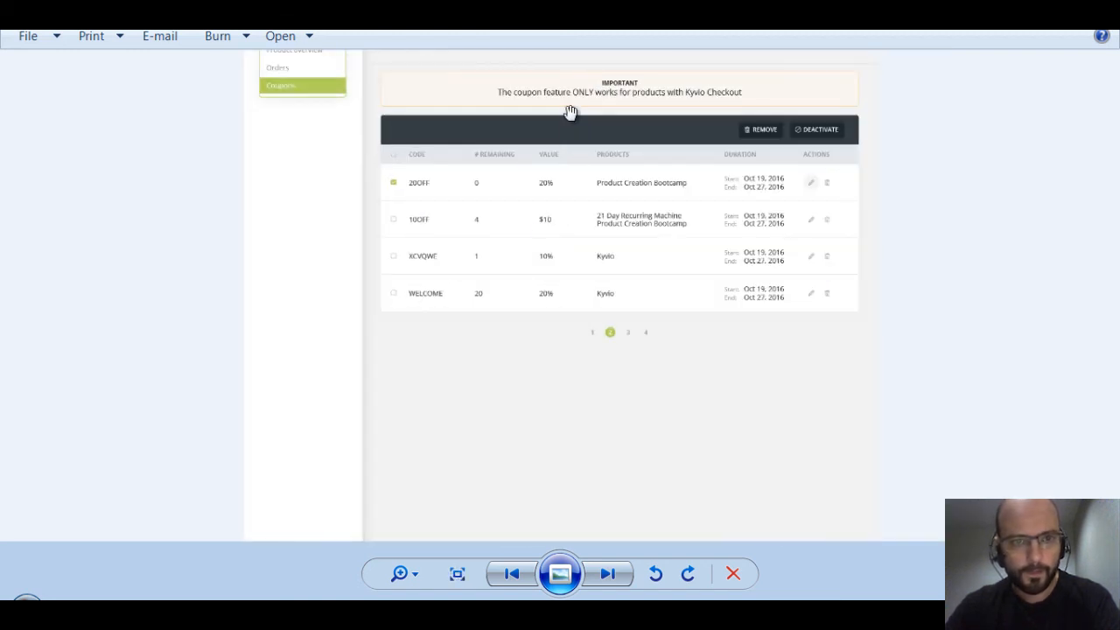
scroll(573, 234, "up", 1)
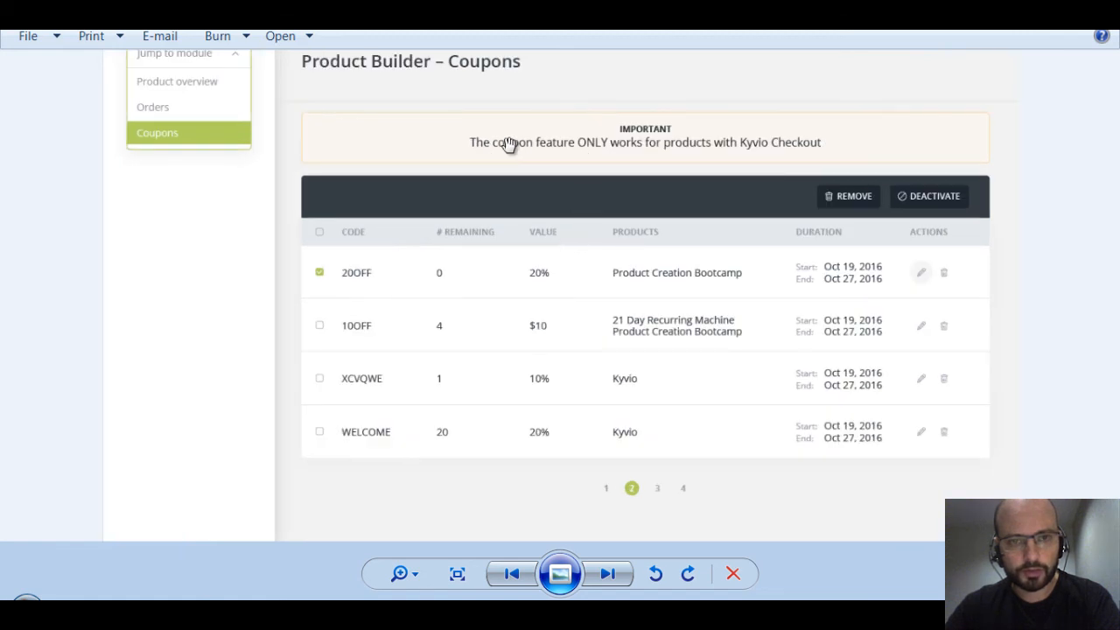
left_click_drag(512, 146, 520, 208)
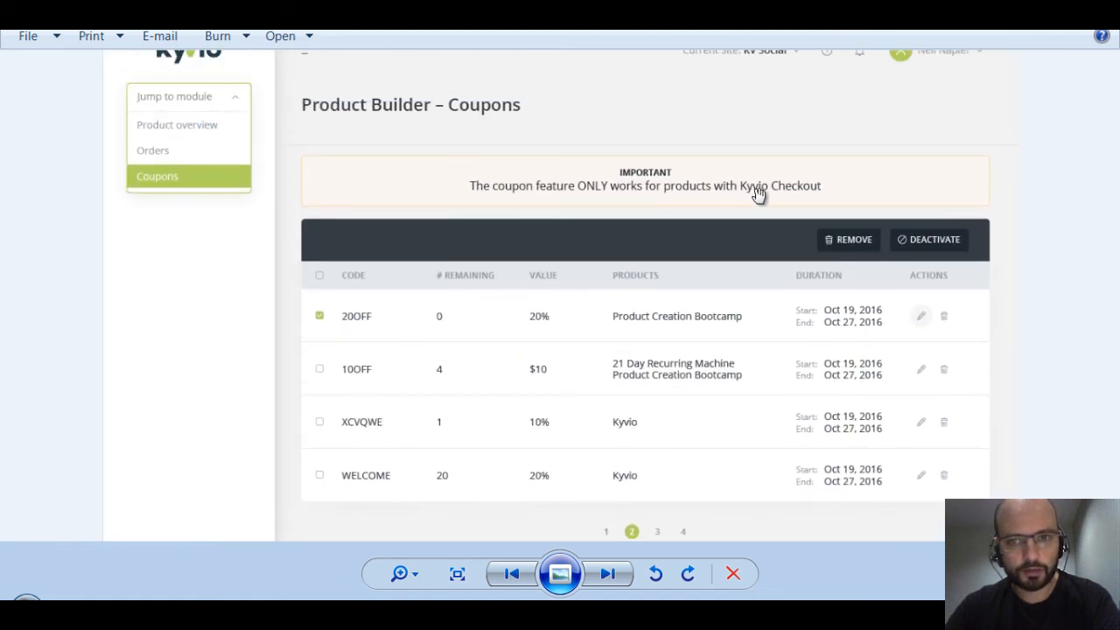
left_click_drag(665, 263, 695, 210)
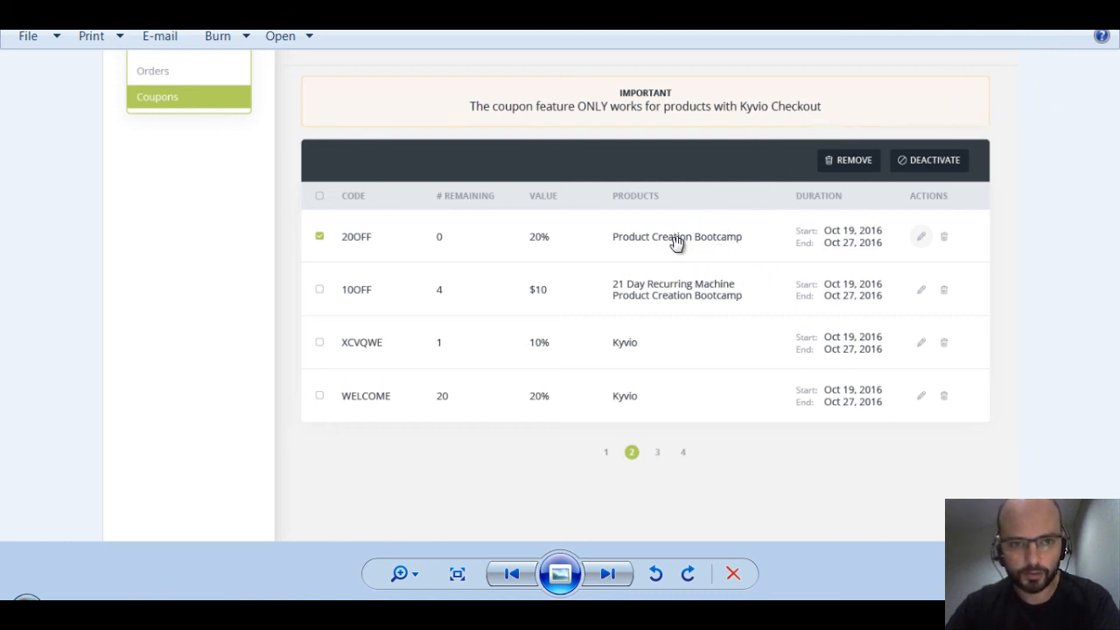
left_click_drag(678, 245, 673, 224)
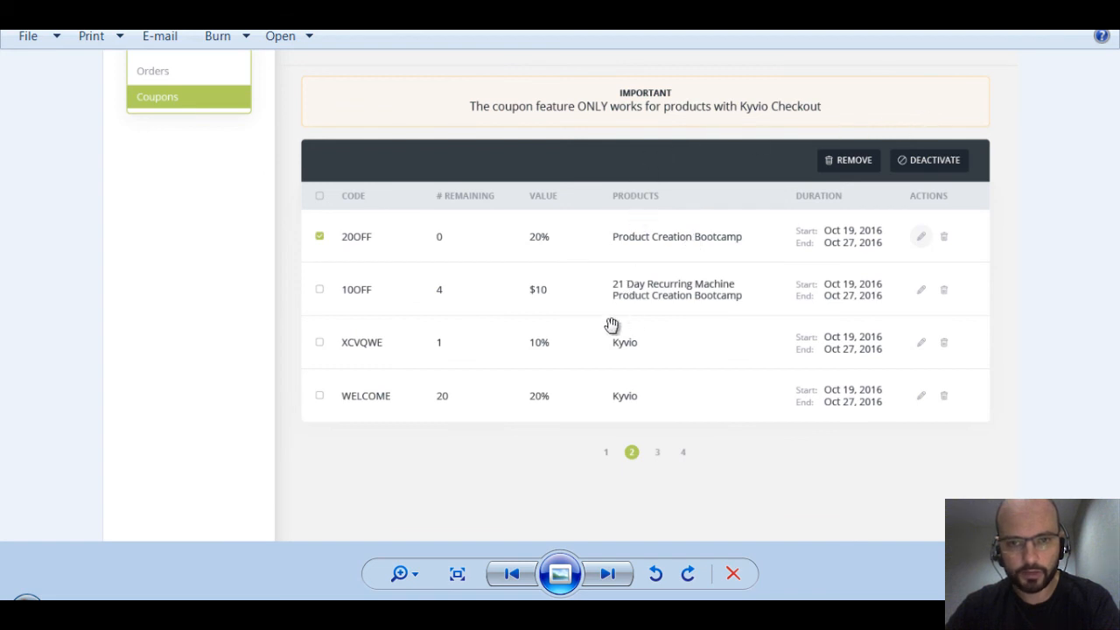
scroll(678, 158, "down", 3)
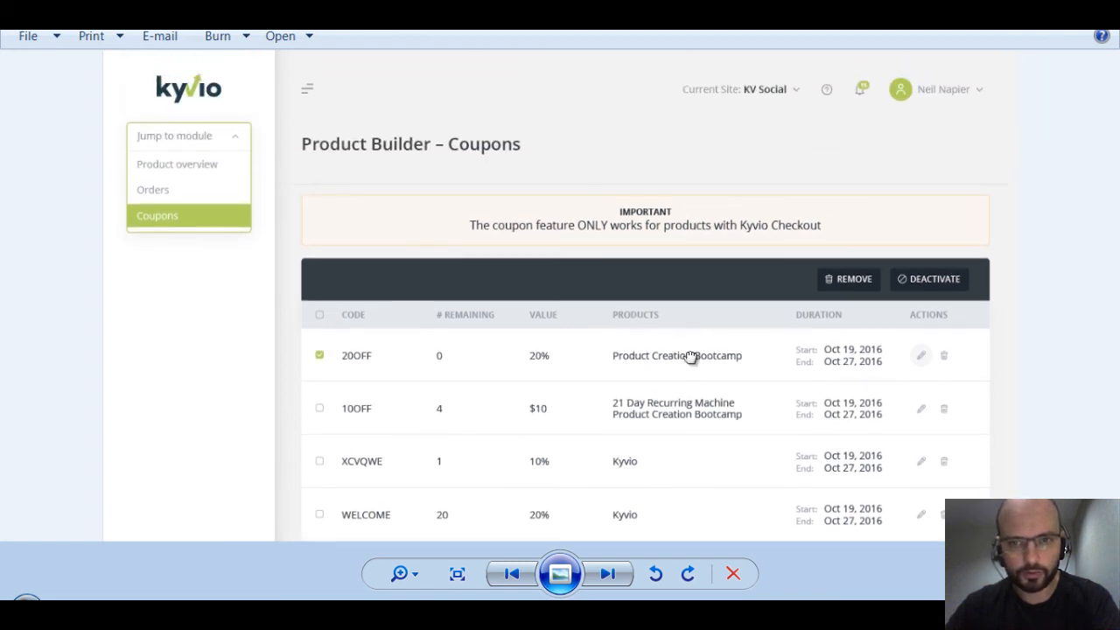
key("Right")
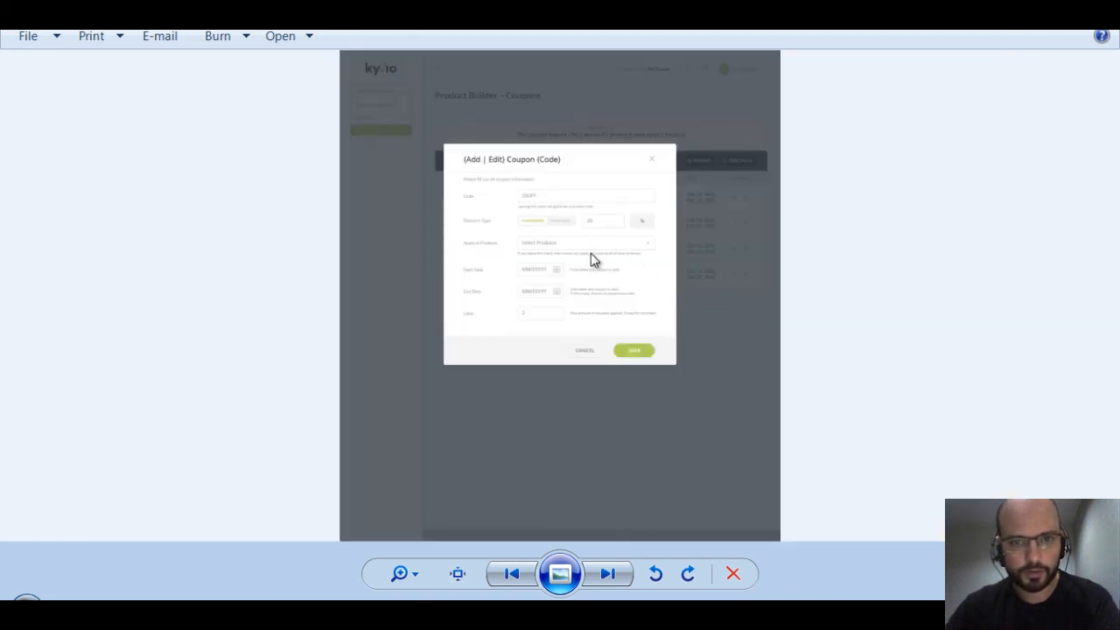
scroll(593, 255, "up", 3)
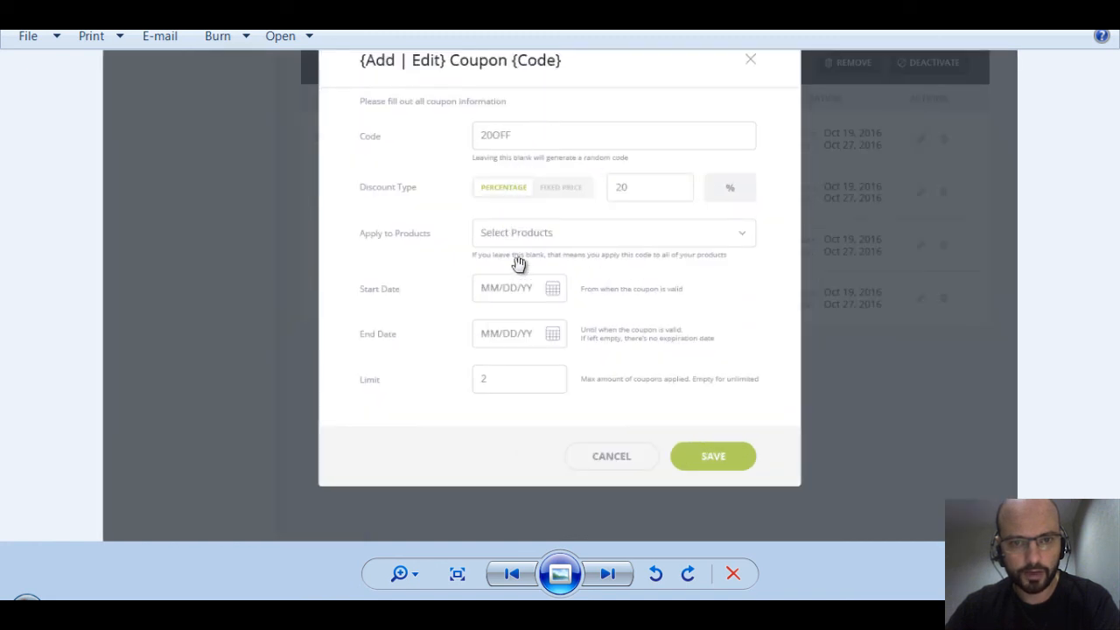
- Return to the Product Overview mockup and enlarge its product table for reading
key("Right")
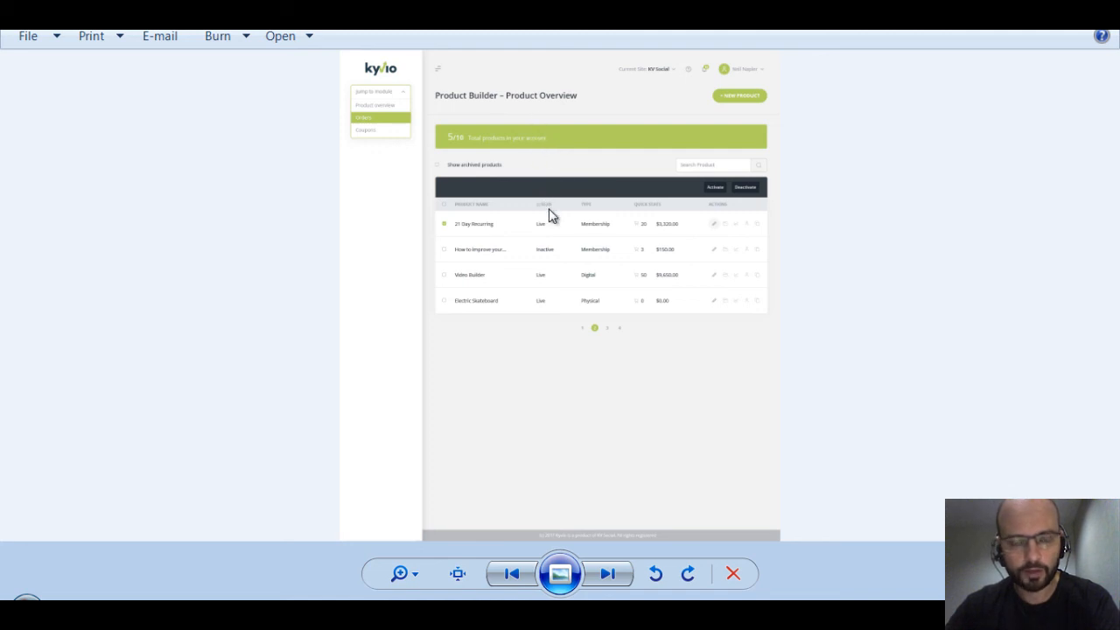
scroll(548, 208, "up", 1)
scroll(548, 207, "up", 1)
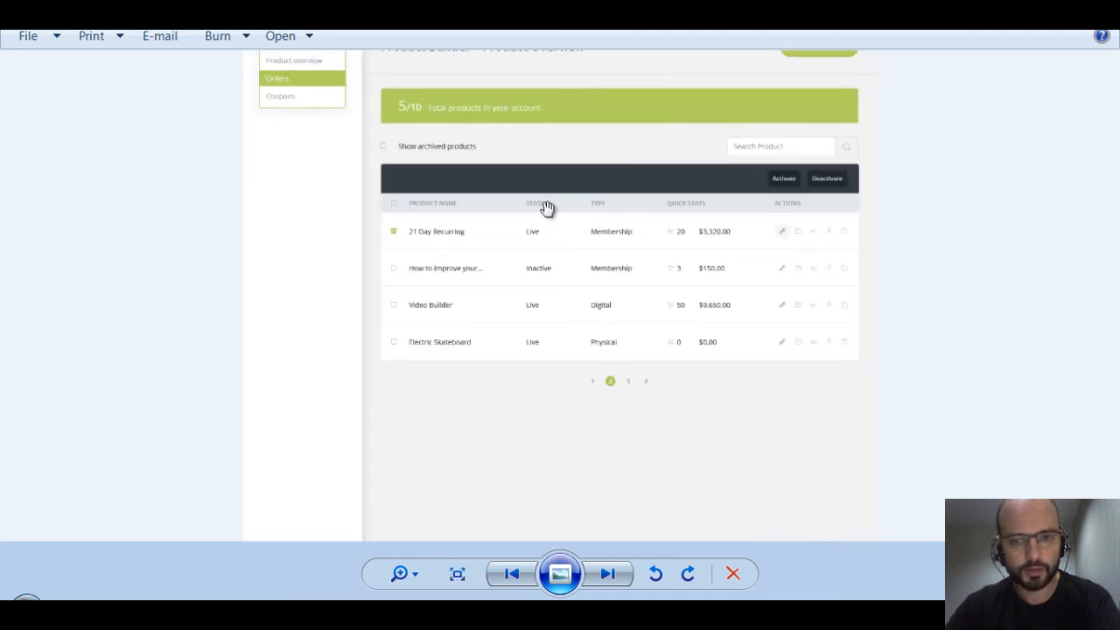